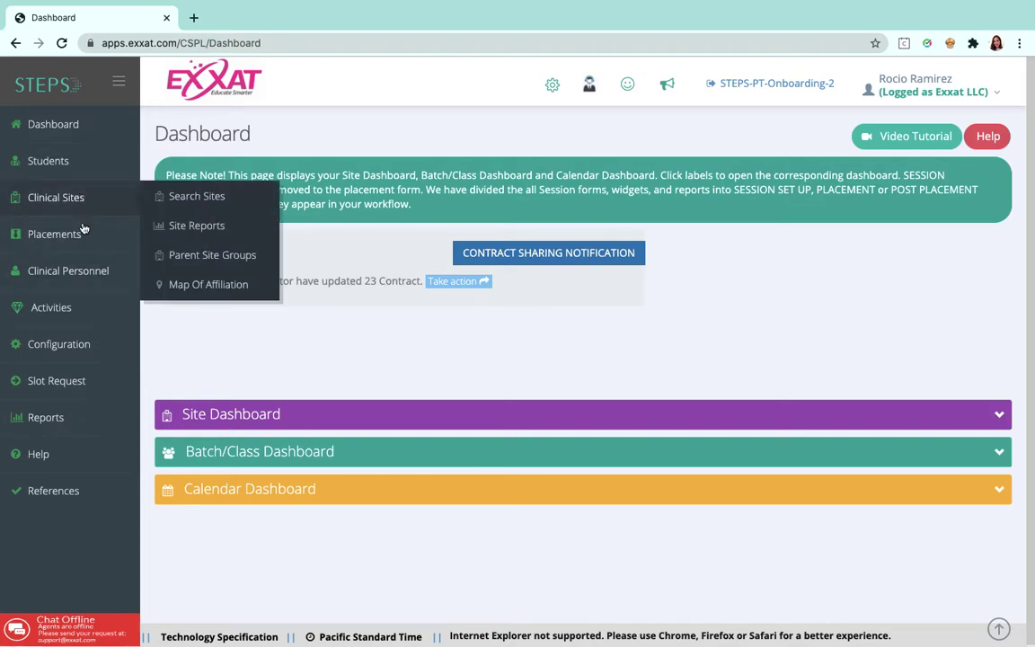
Go to Slot Request and start a brand-new slot request instead of copying an existing one.
left_click(75, 382)
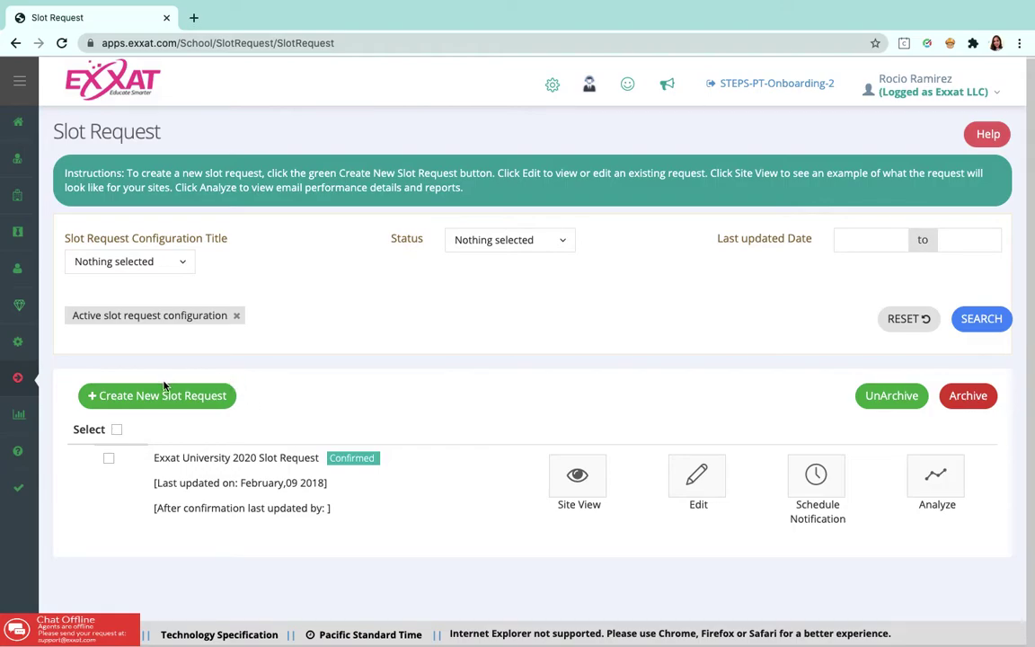
left_click(205, 409)
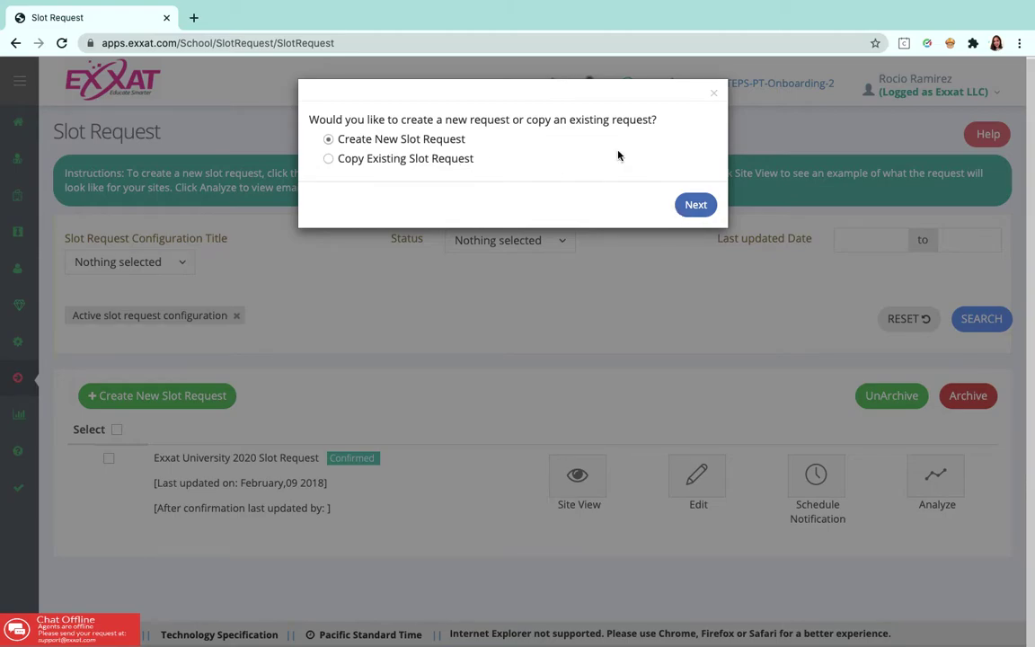
left_click(695, 204)
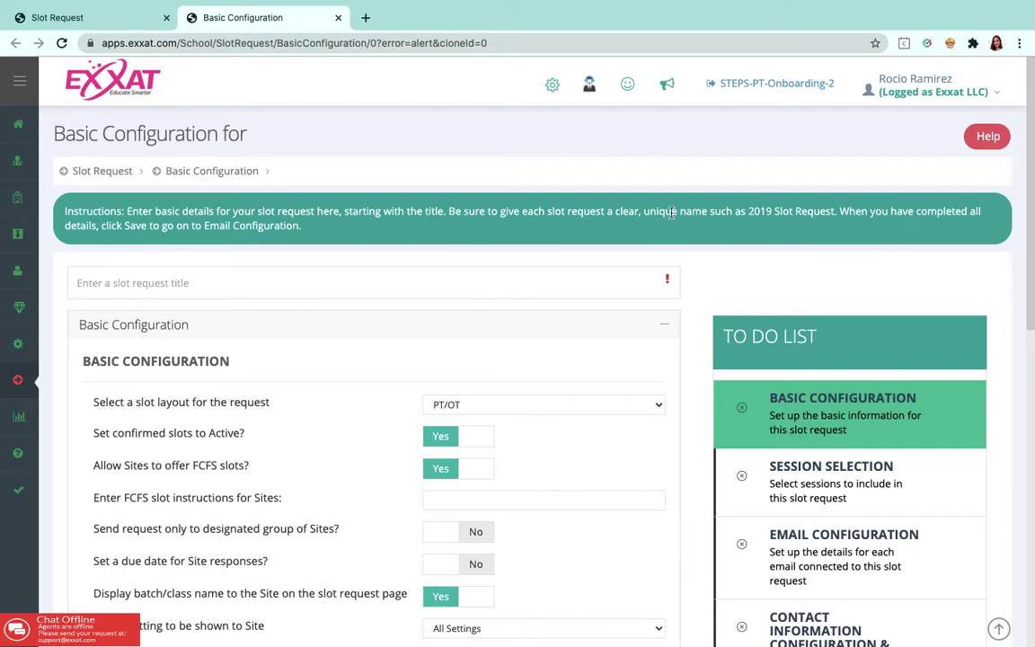
Enter the slot request title field, dismiss the past-title suggestions leaving it blank, and move down.
left_click(238, 278)
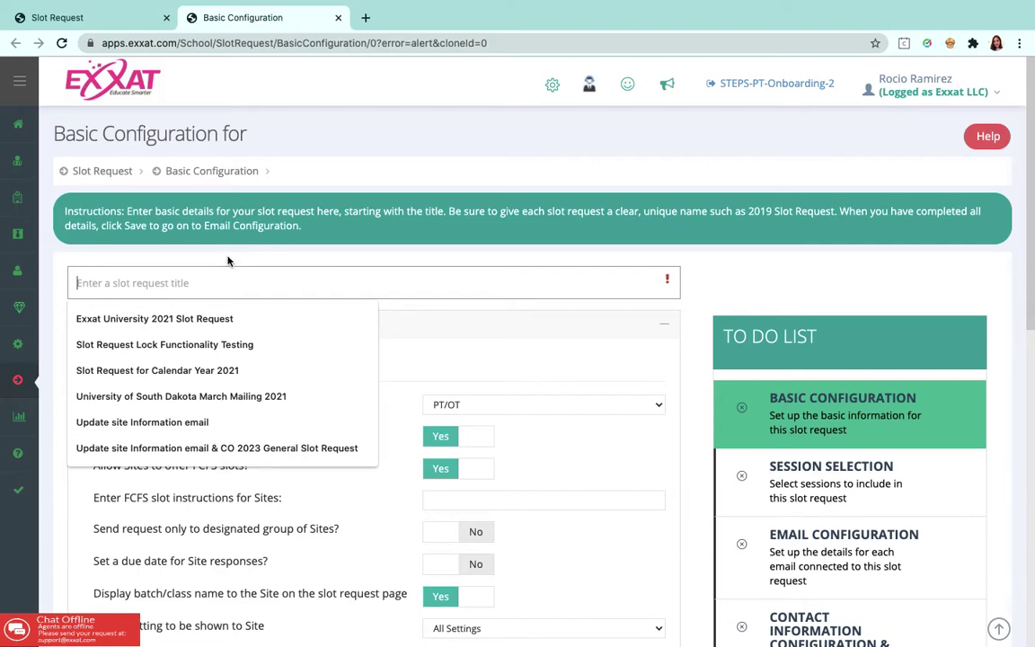
left_click(228, 258)
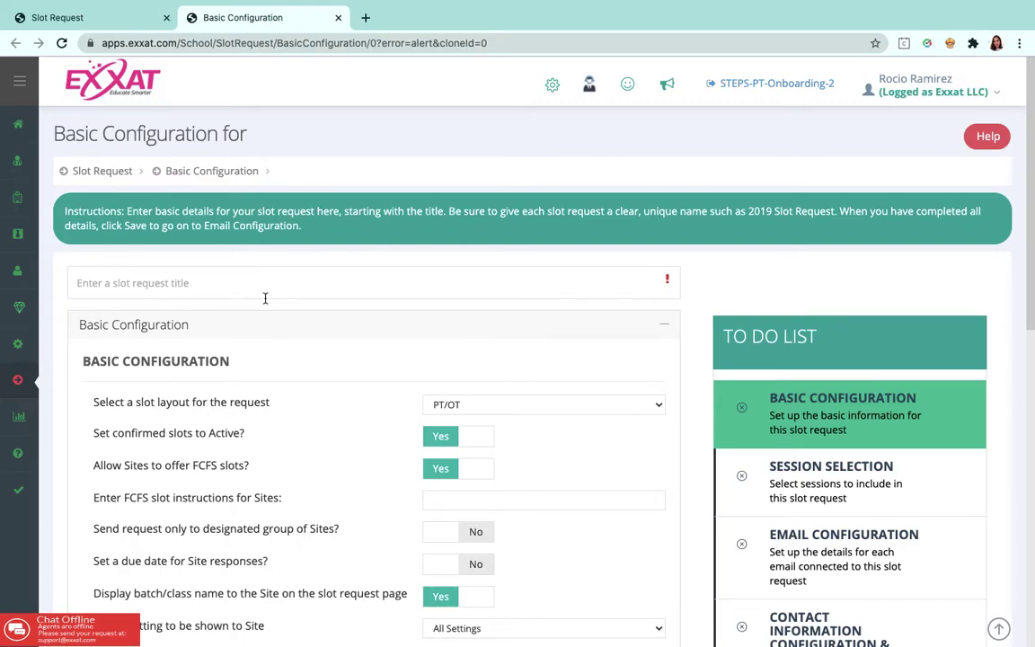
scroll(266, 296, "down", 1)
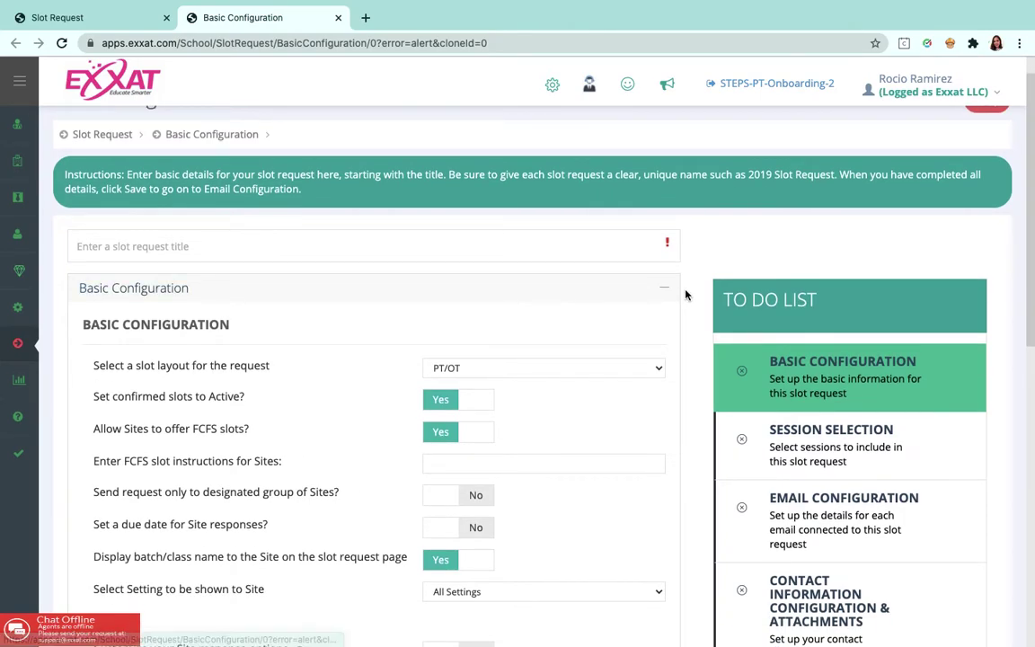
Scroll down the Basic Configuration page to the Slot Request Preference questions.
scroll(684, 295, "down", 5)
scroll(685, 295, "down", 4)
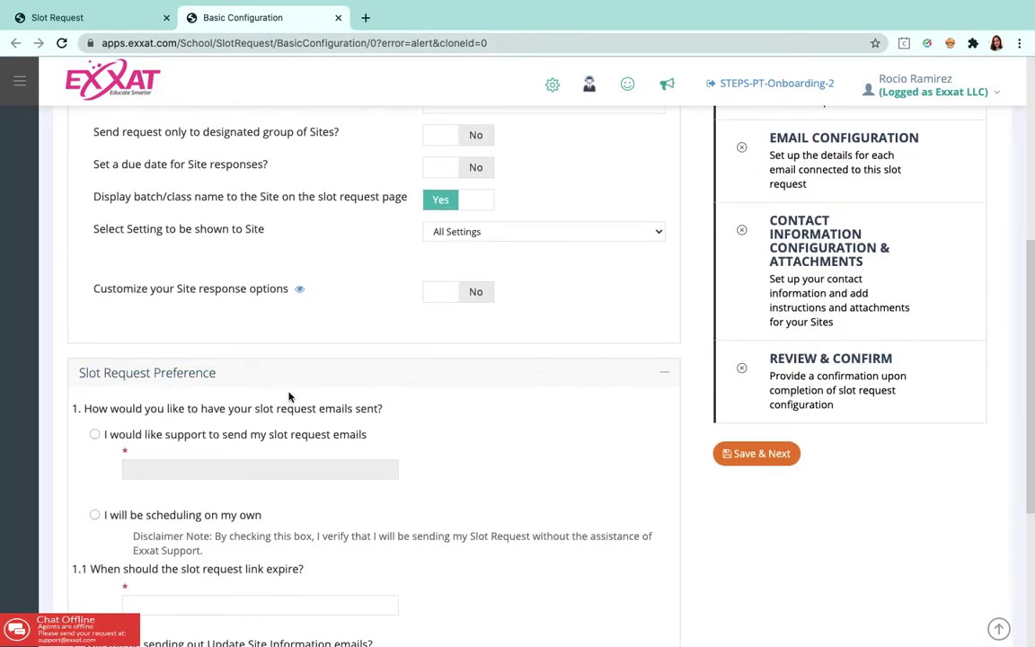
scroll(596, 377, "down", 5)
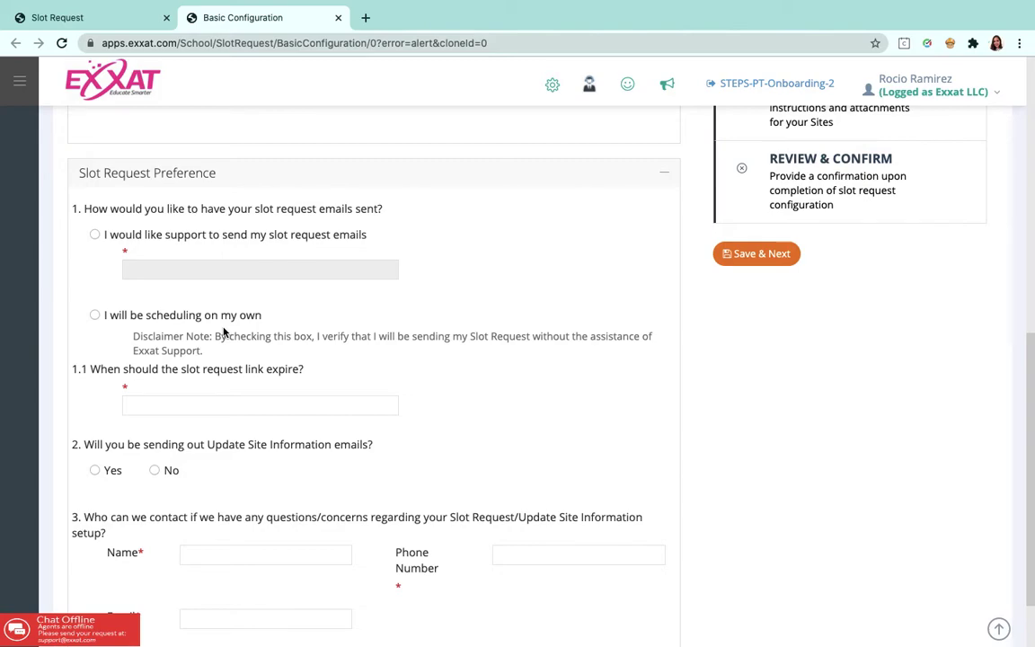
Try support sending with a 03/01/2021 8:00 AM send date, then choose 'I will be scheduling on my own'.
left_click(95, 236)
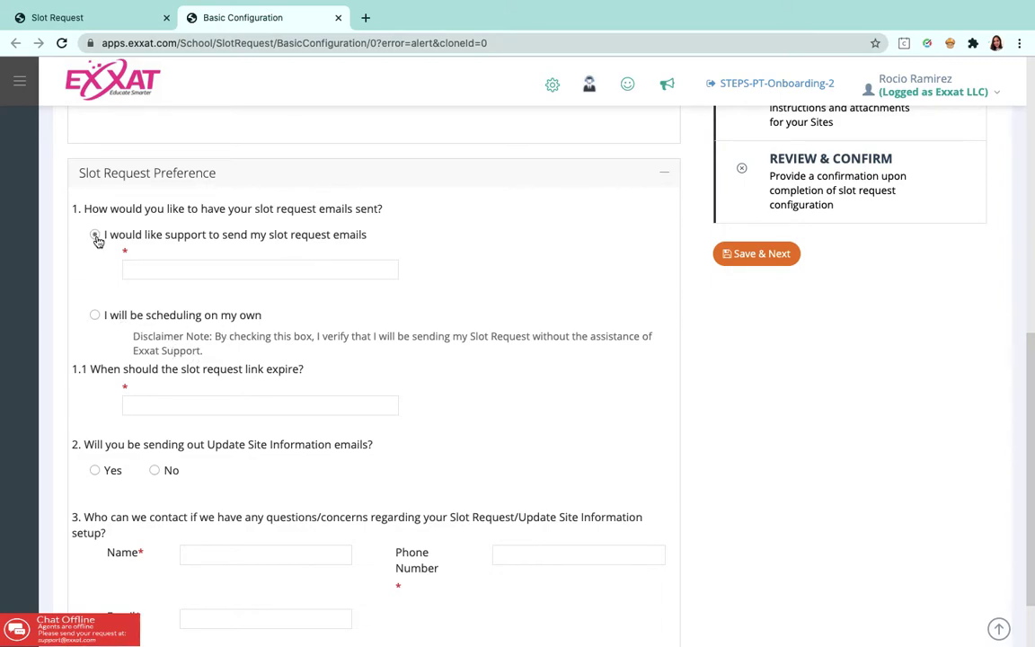
left_click(228, 274)
left_click(218, 433)
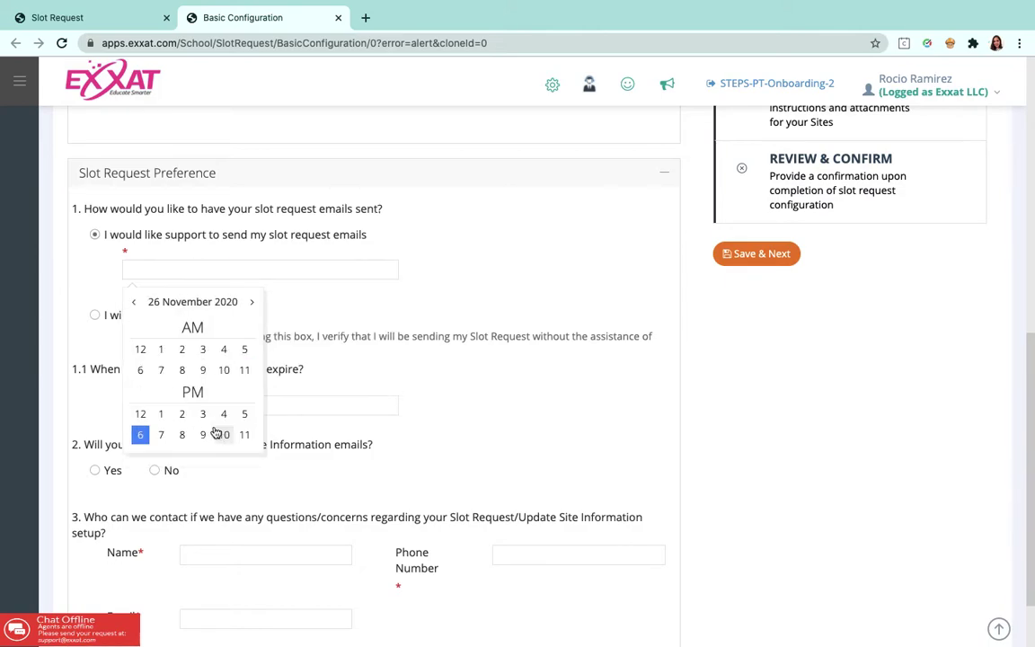
left_click(136, 303)
left_click(163, 306)
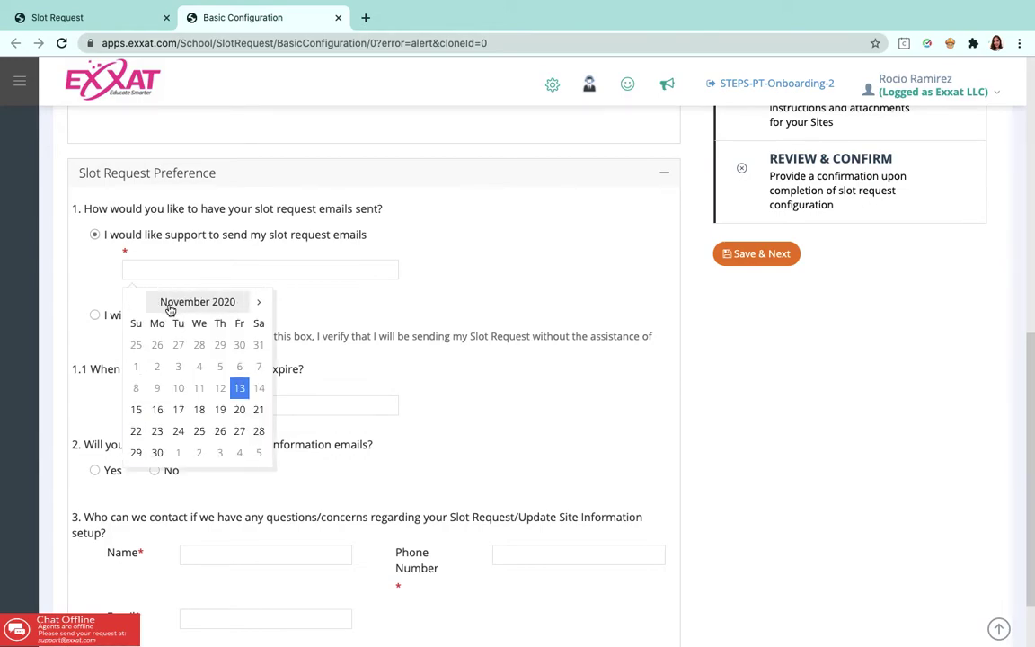
left_click(224, 308)
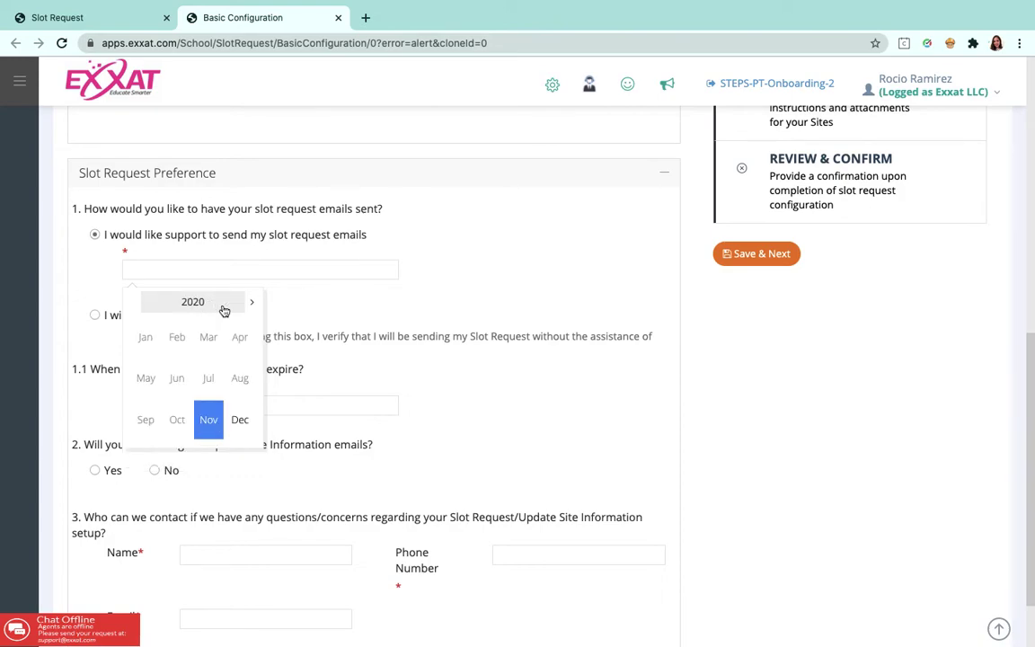
left_click(255, 303)
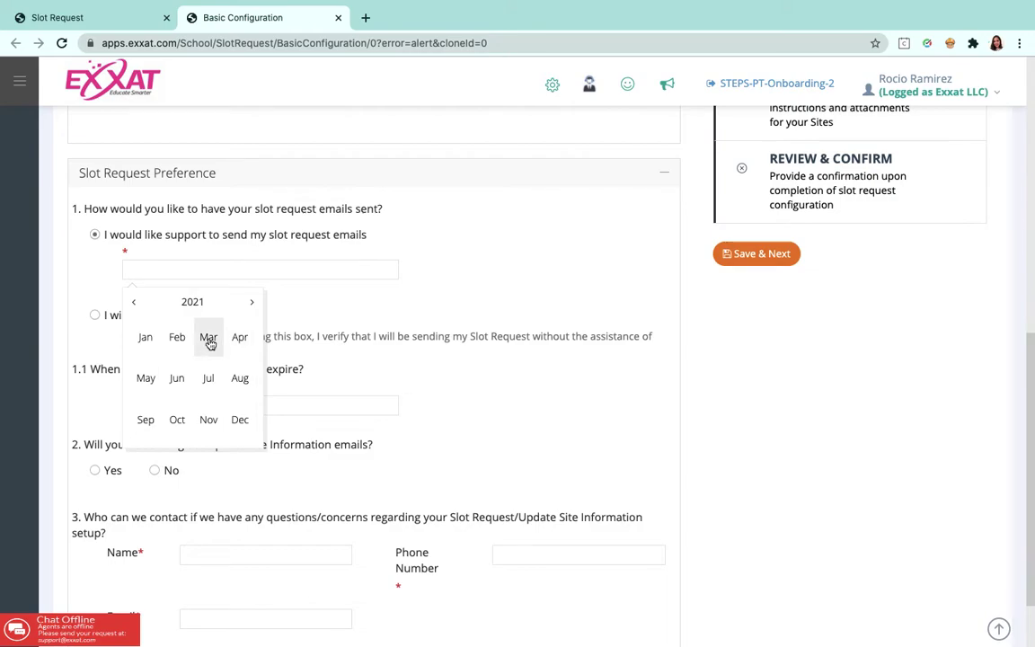
left_click(208, 339)
left_click(155, 343)
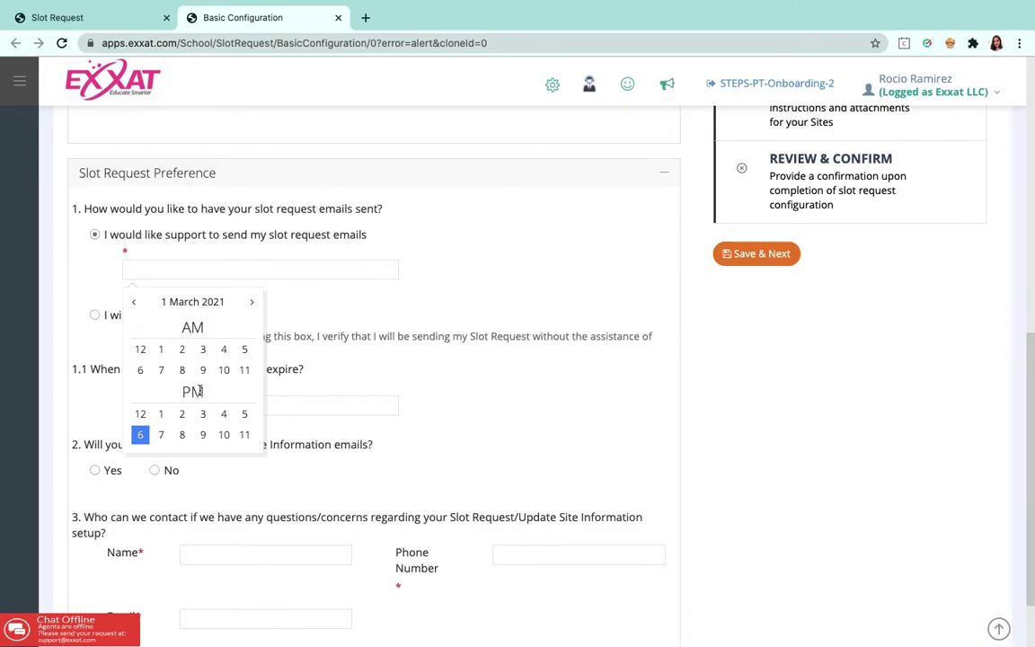
left_click(181, 369)
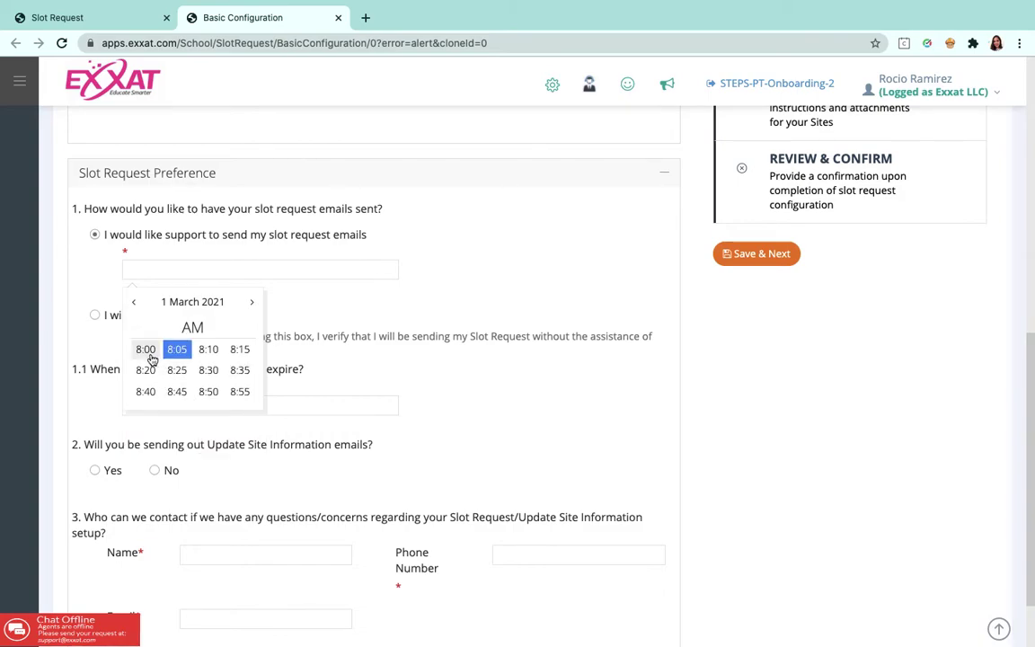
left_click(147, 351)
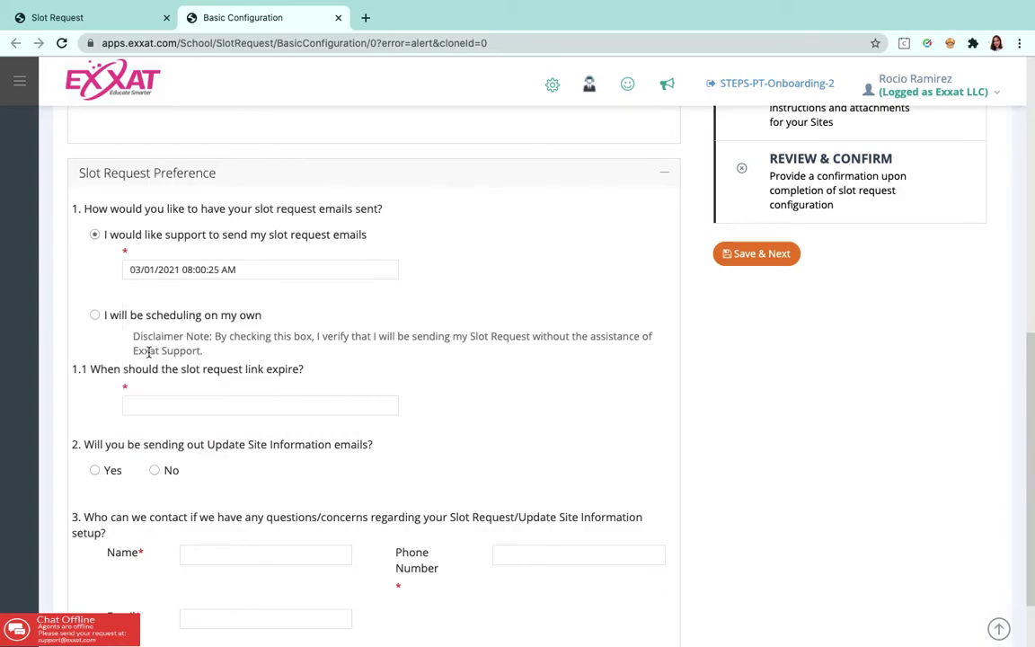
left_click(94, 316)
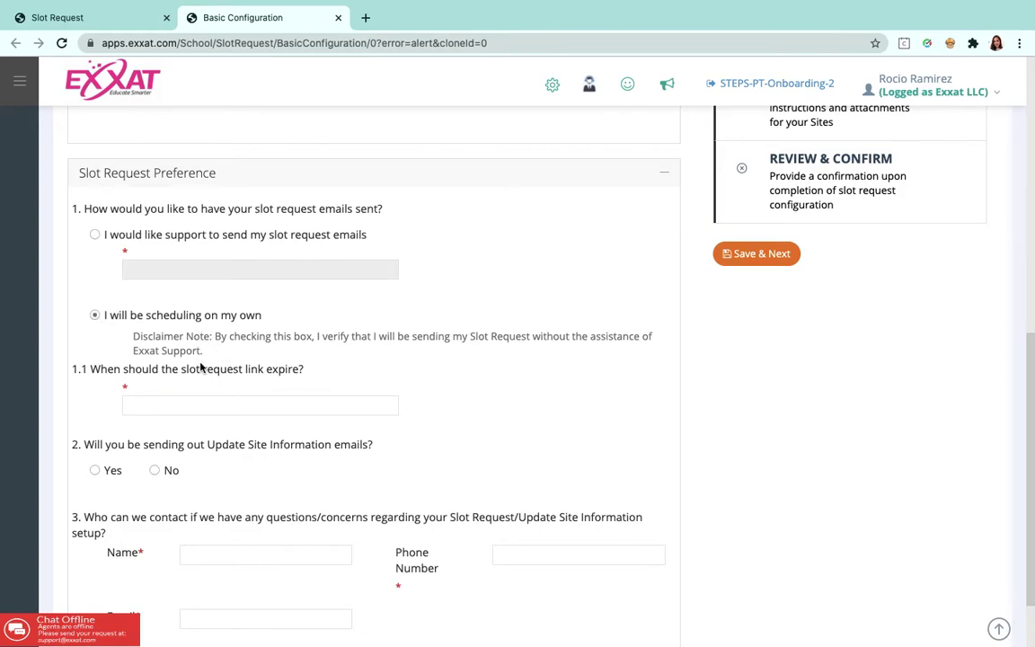
scroll(250, 368, "down", 1)
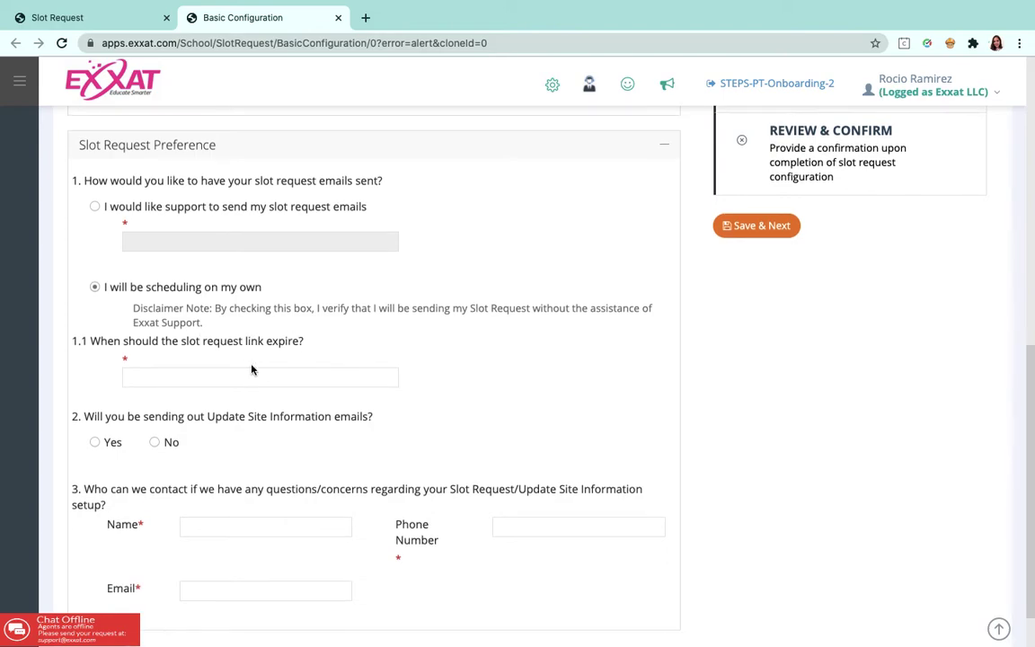
scroll(251, 364, "down", 1)
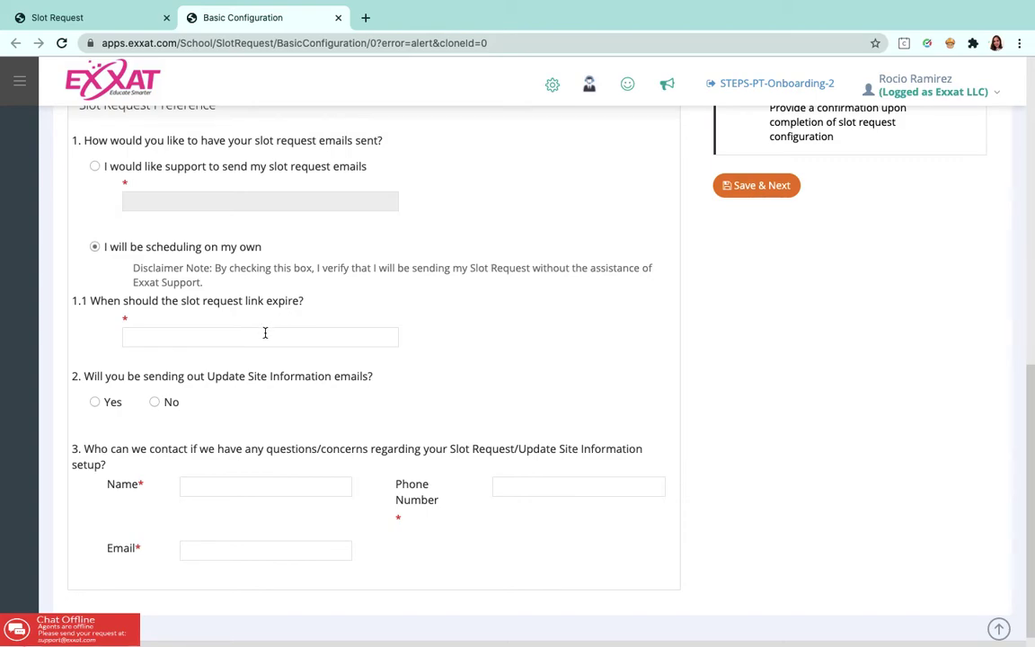
left_click(264, 333)
Pick 30 April 2021 in the question 1.1 calendar as the link expiry date.
left_click(223, 476)
left_click(225, 338)
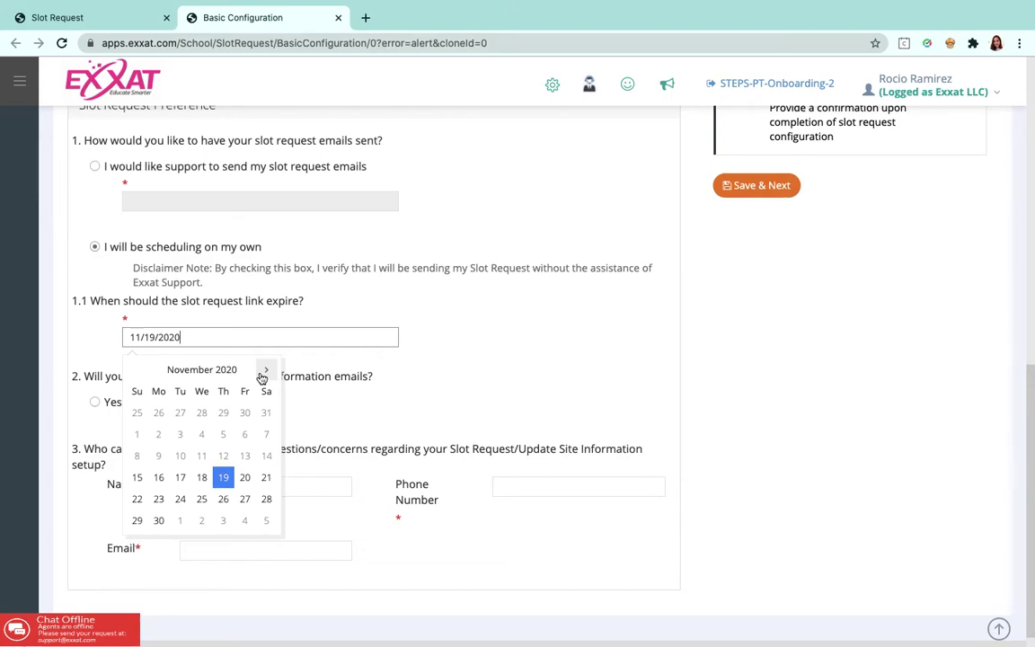
left_click(263, 371)
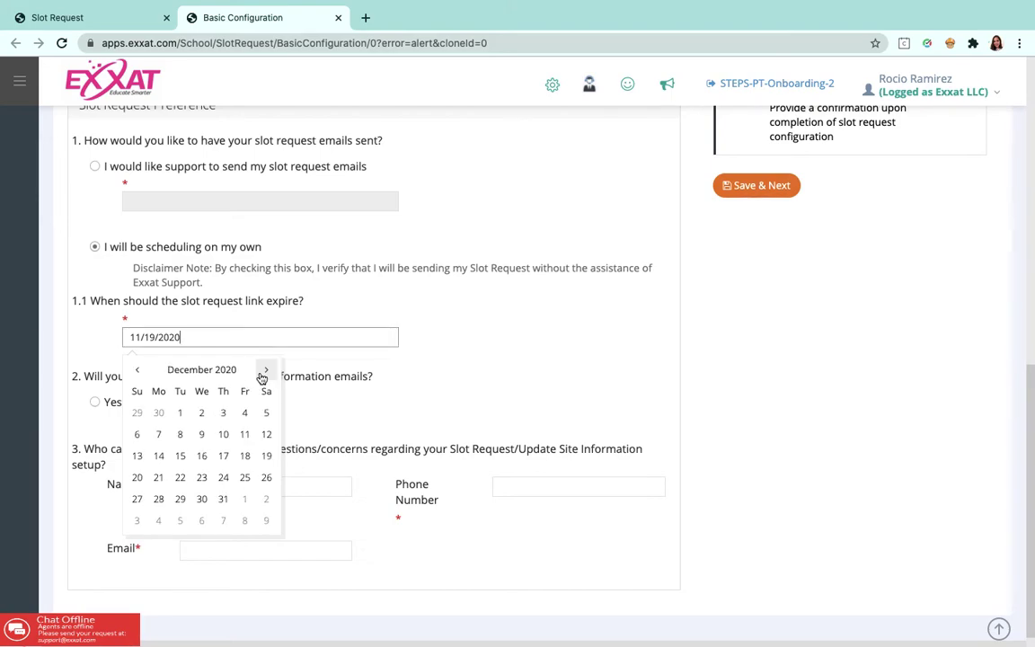
left_click(244, 376)
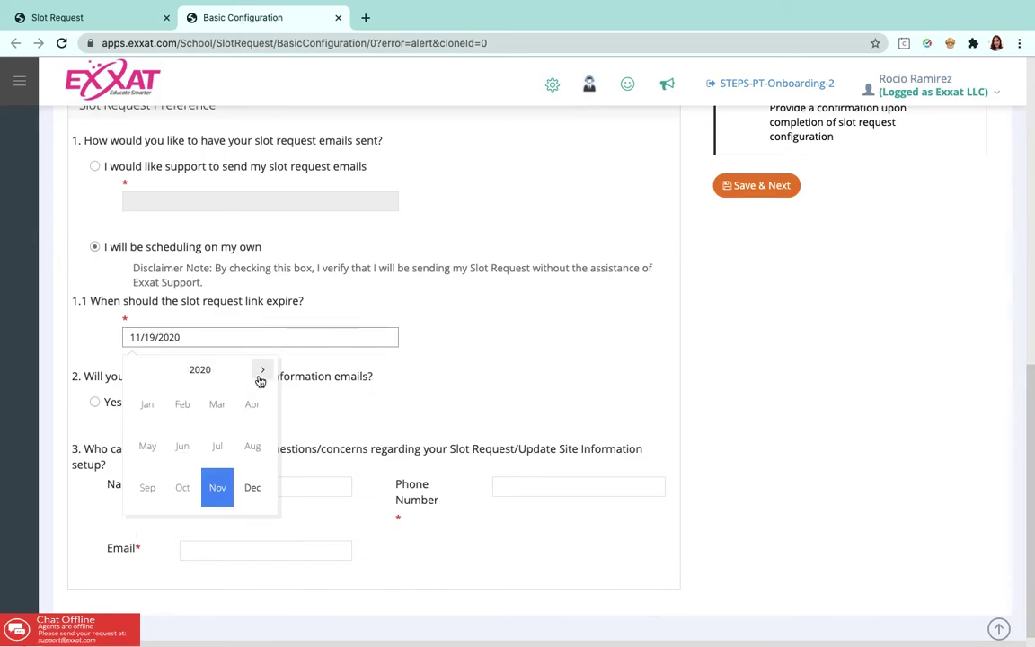
left_click(261, 379)
left_click(255, 404)
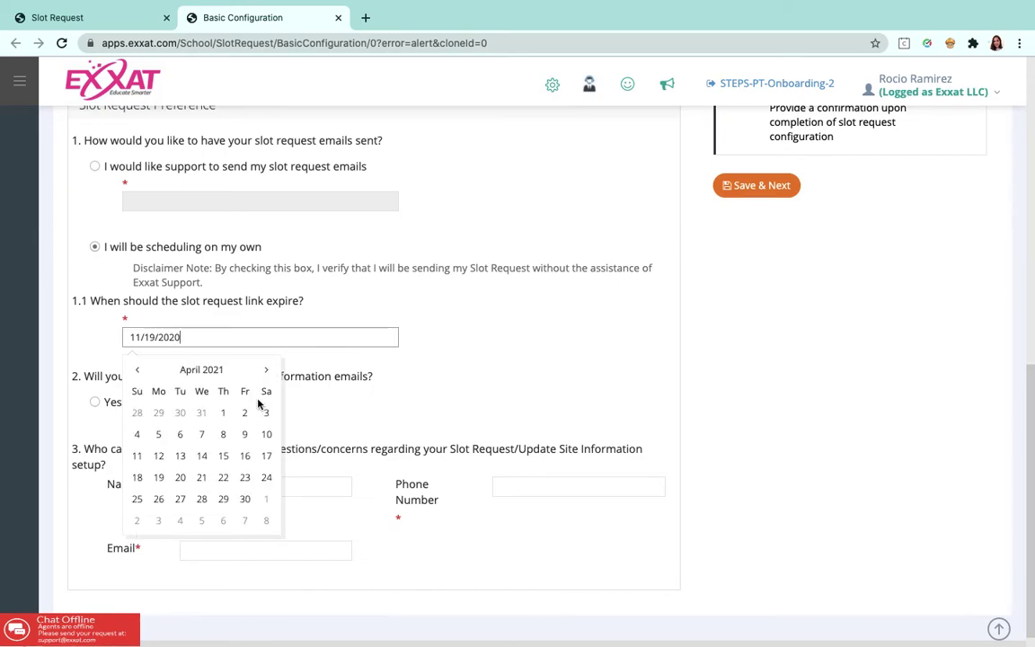
left_click(243, 500)
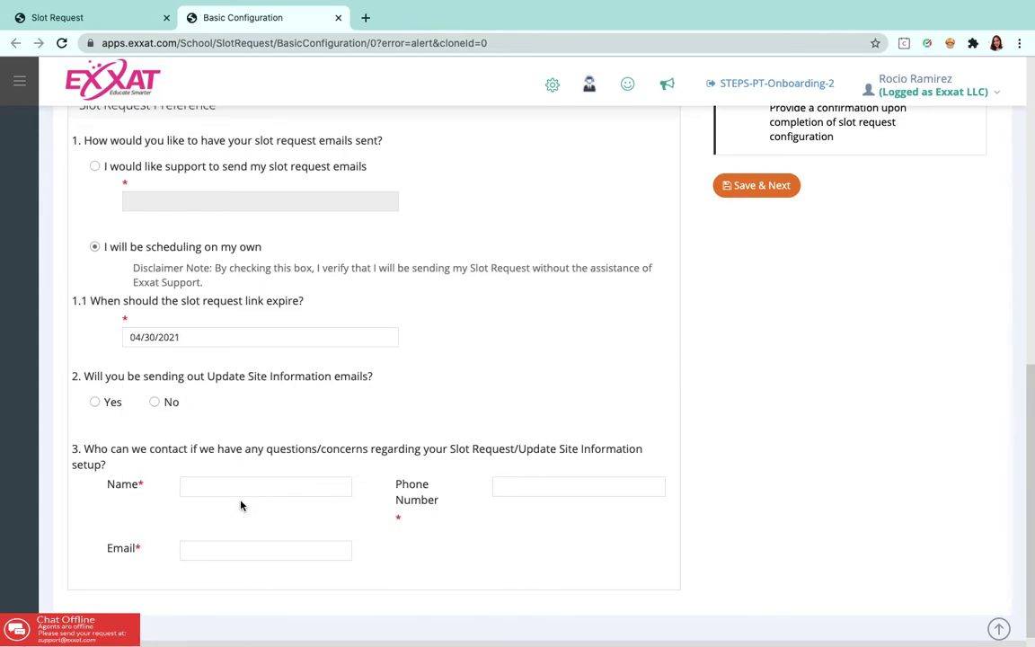
Answer No to sending Update Site Information emails in question 2, after briefly previewing Yes.
scroll(238, 386, "down", 1)
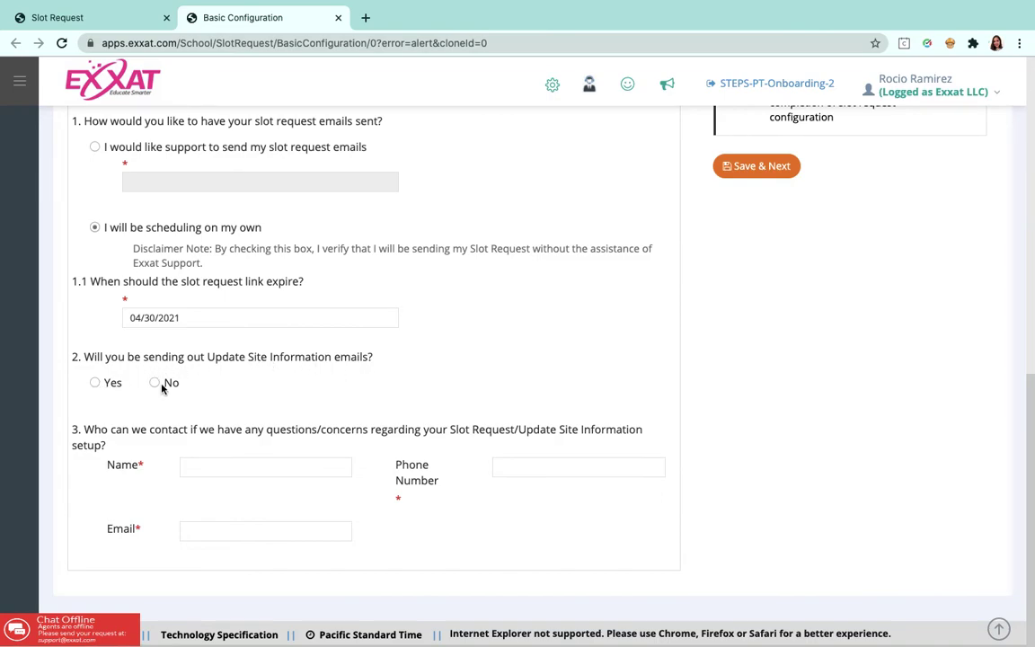
scroll(164, 389, "down", 3)
left_click(99, 264)
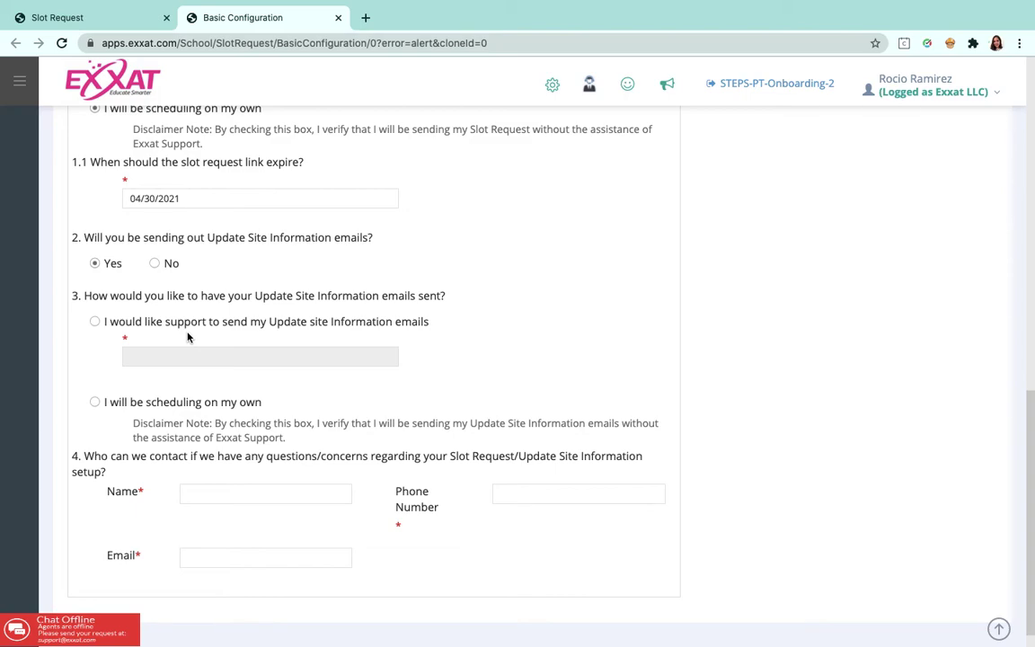
left_click(157, 265)
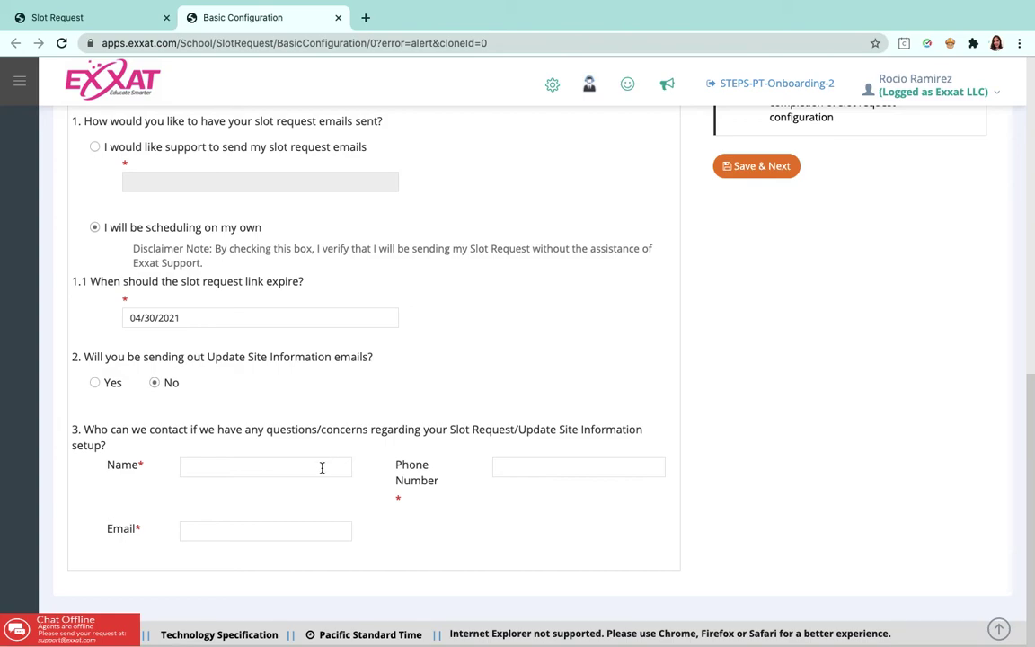
scroll(446, 388, "up", 1)
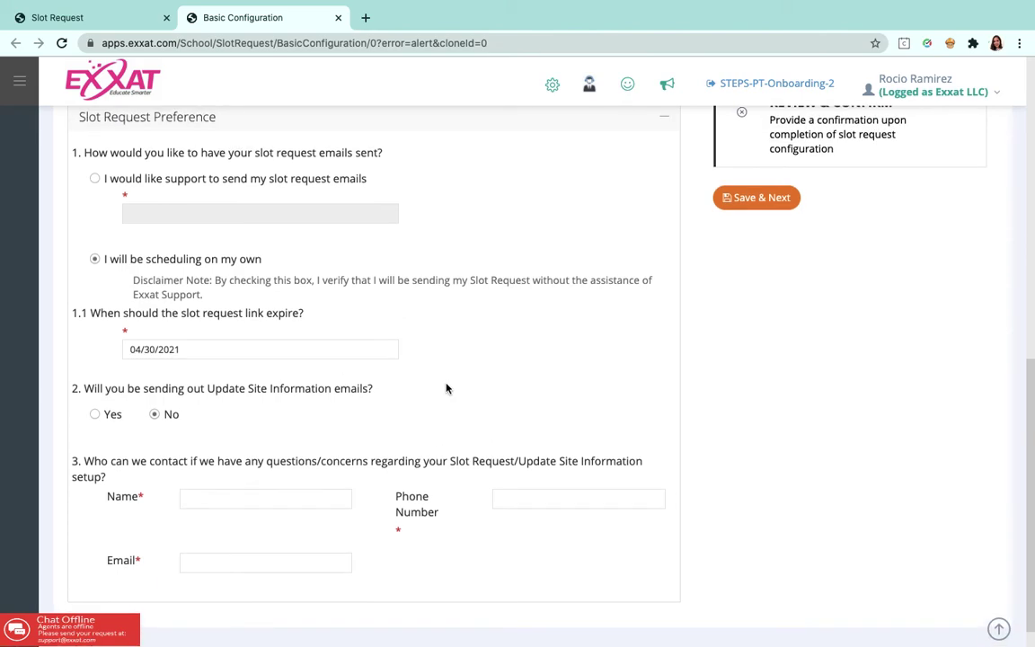
scroll(446, 388, "down", 1)
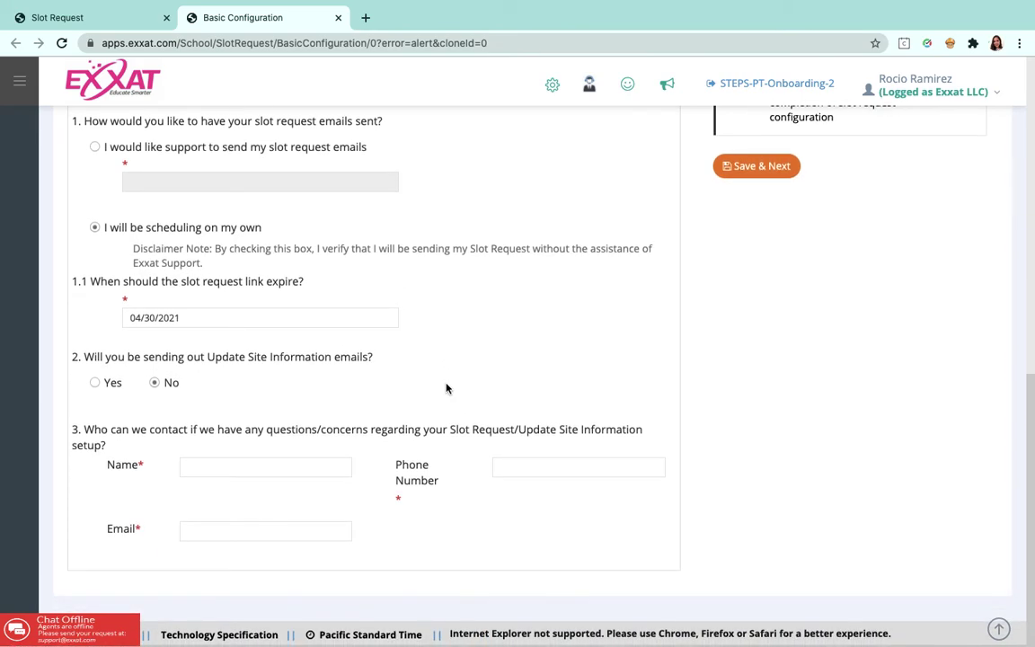
scroll(446, 388, "up", 1)
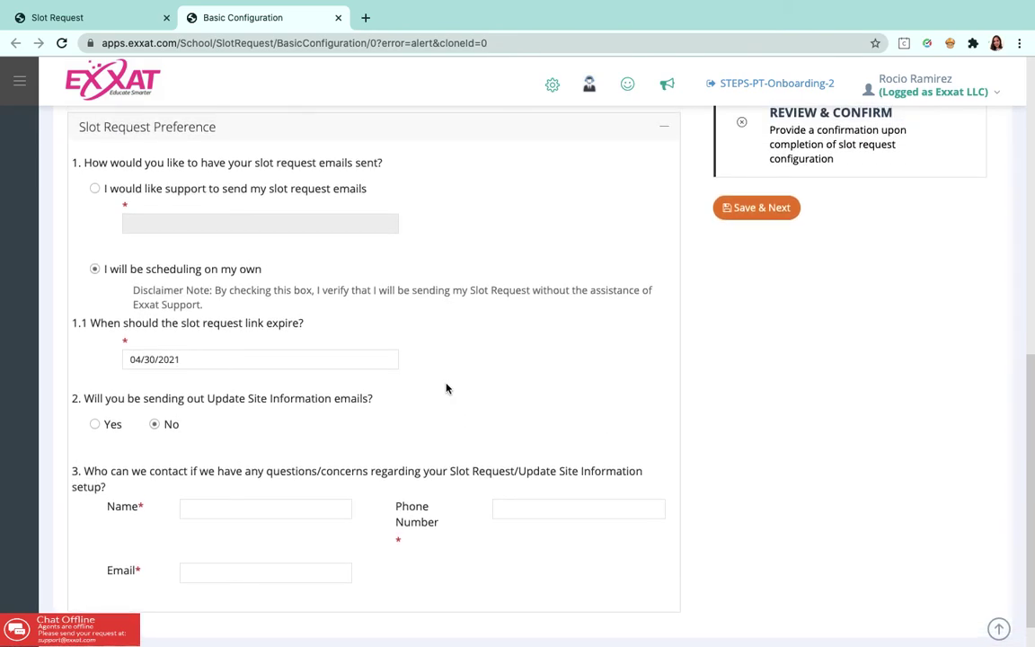
scroll(449, 396, "down", 1)
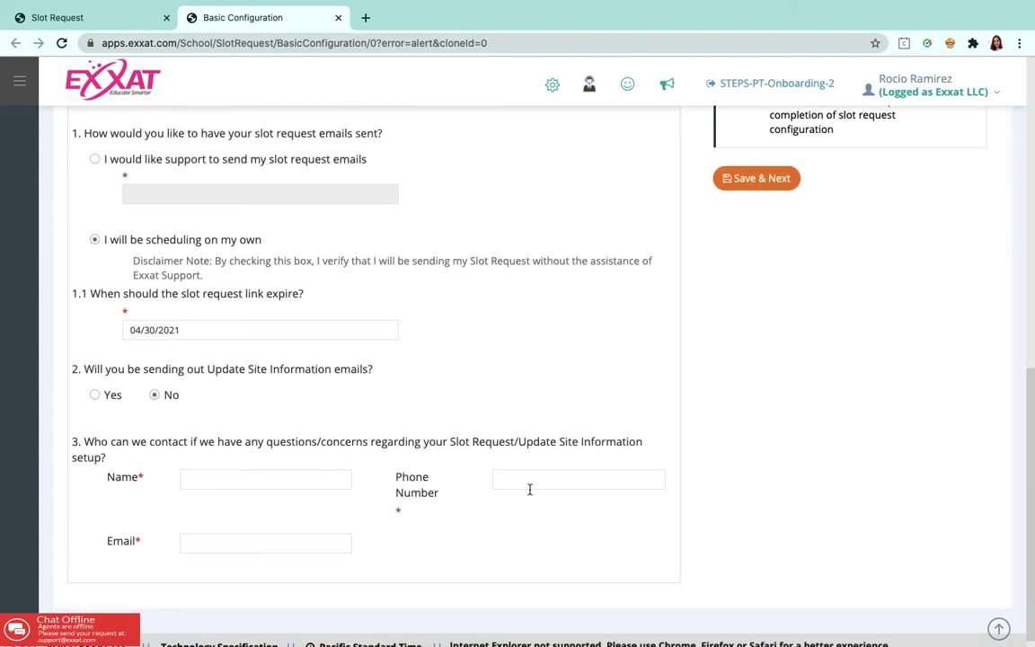
scroll(529, 489, "up", 1)
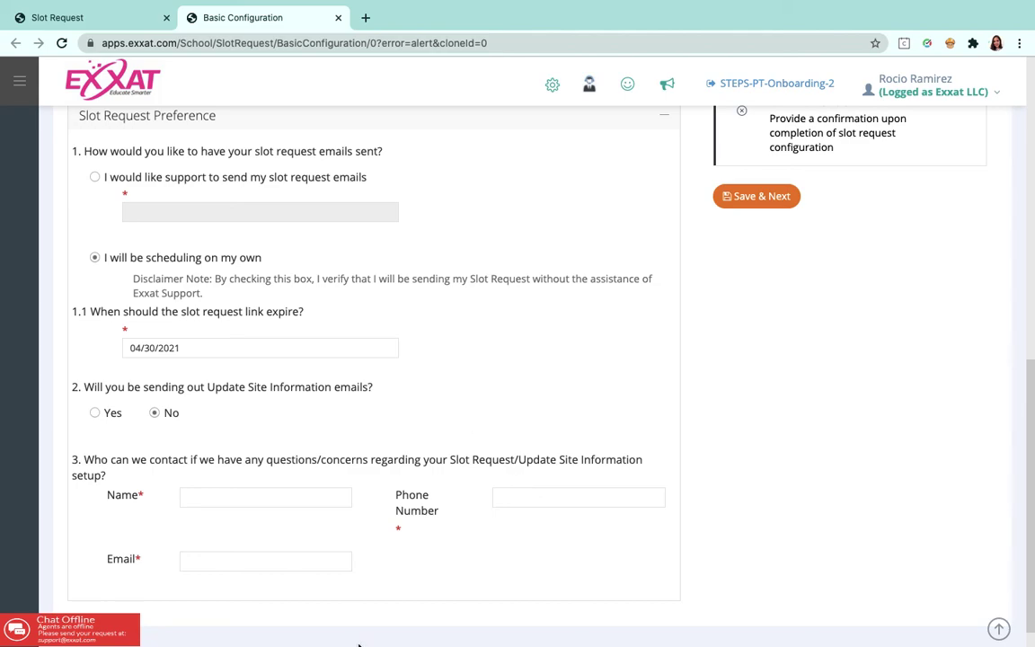
scroll(654, 321, "up", 2)
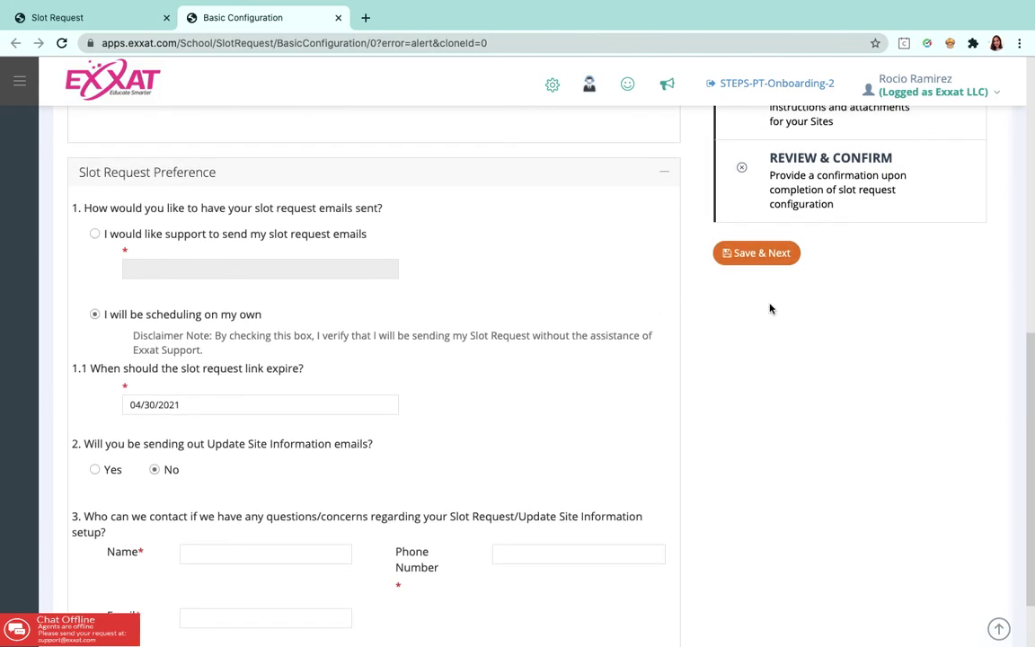
scroll(760, 360, "up", 3)
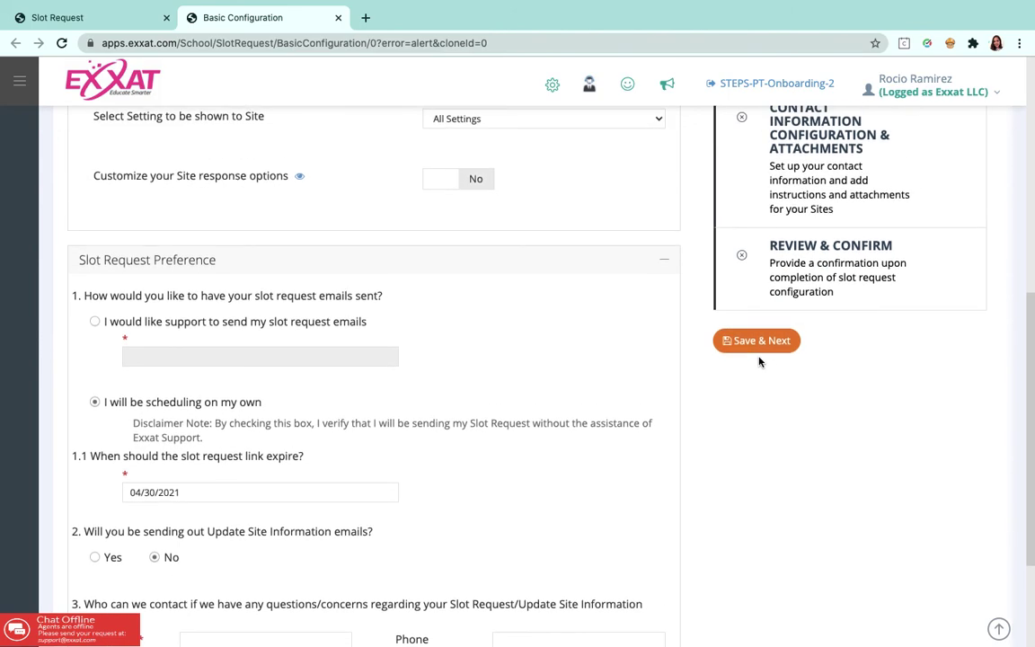
scroll(759, 368, "down", 1)
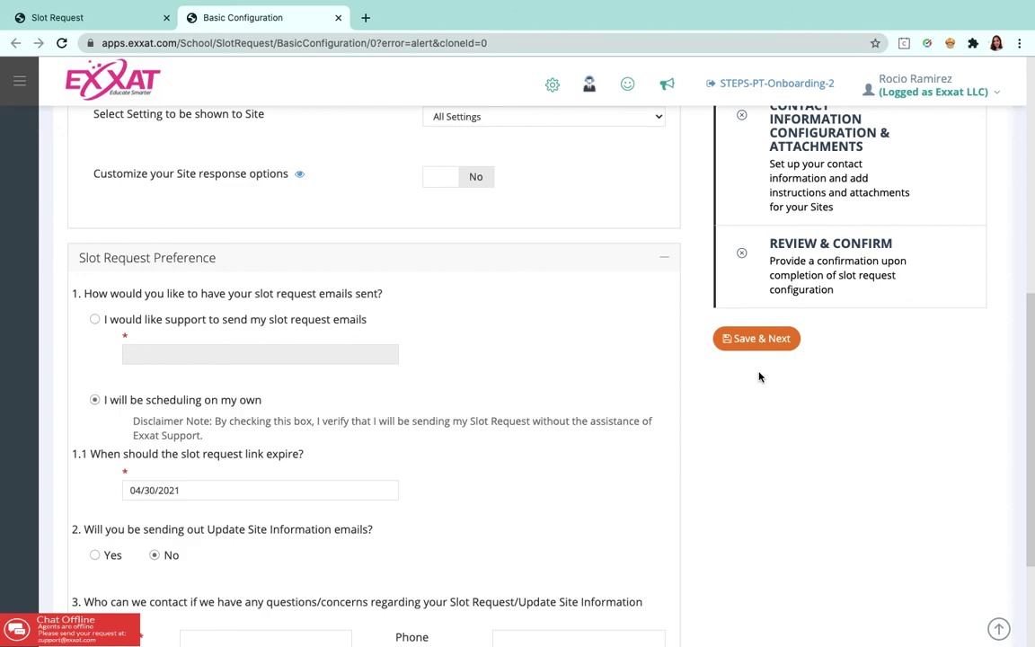